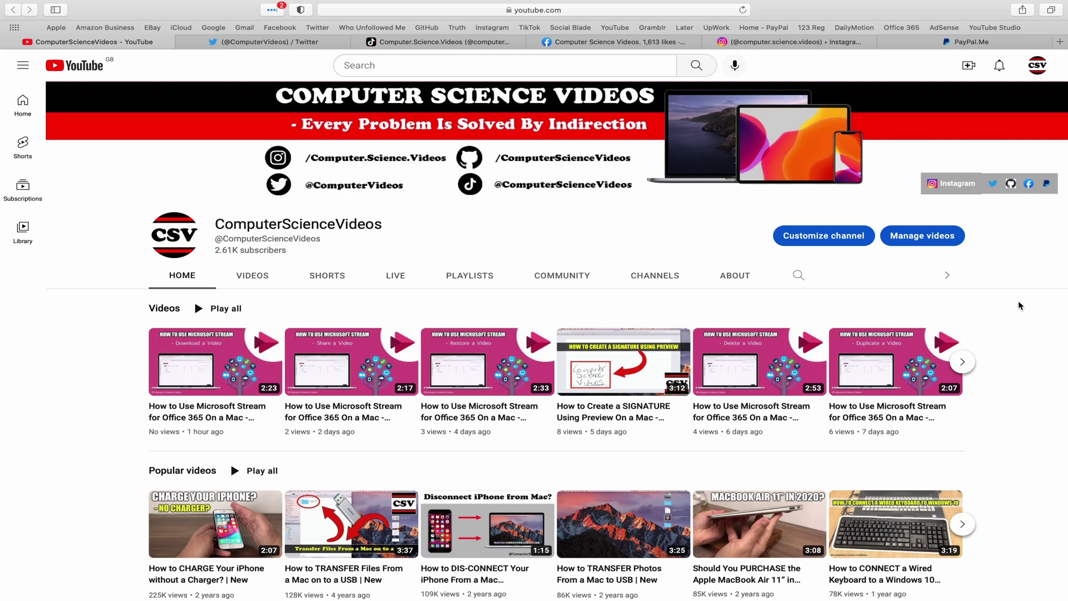
Cycle through the Twitter, TikTok, Facebook and Instagram profiles, ending on the PayPal.Me page.
click(267, 42)
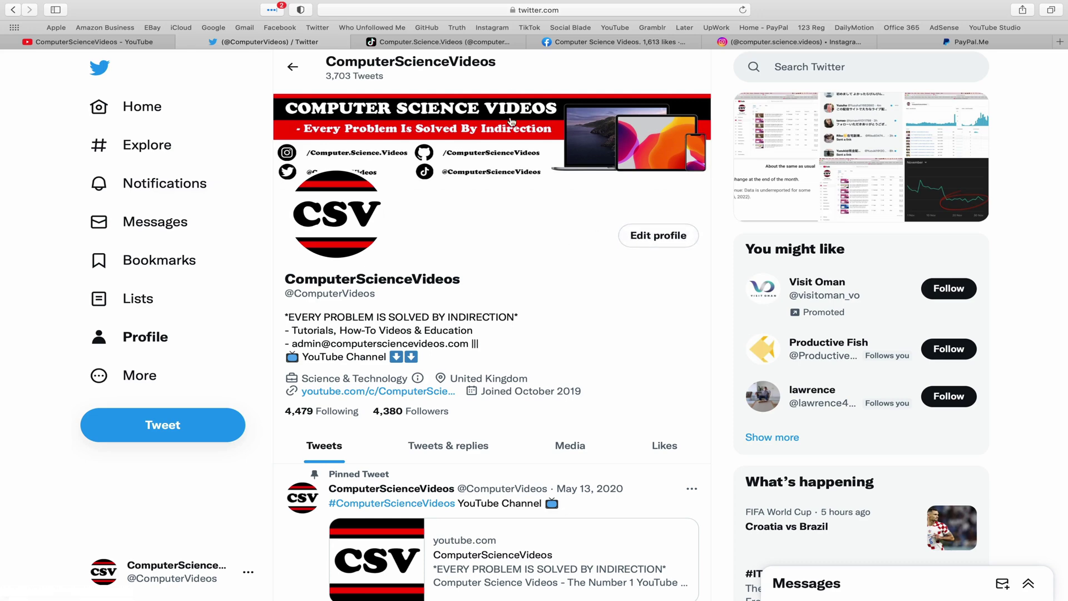
click(443, 42)
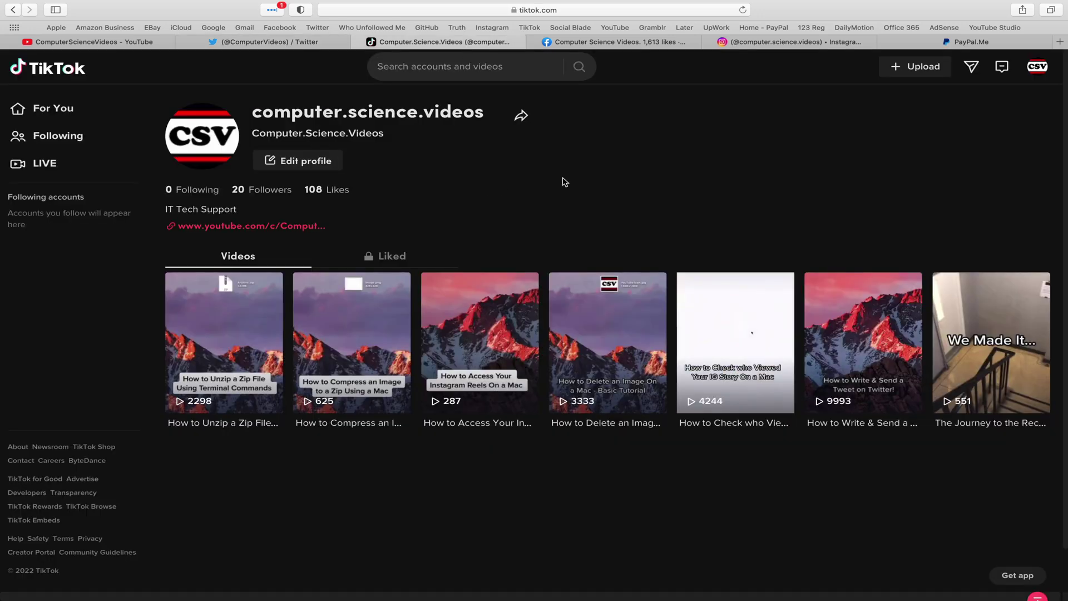
click(618, 41)
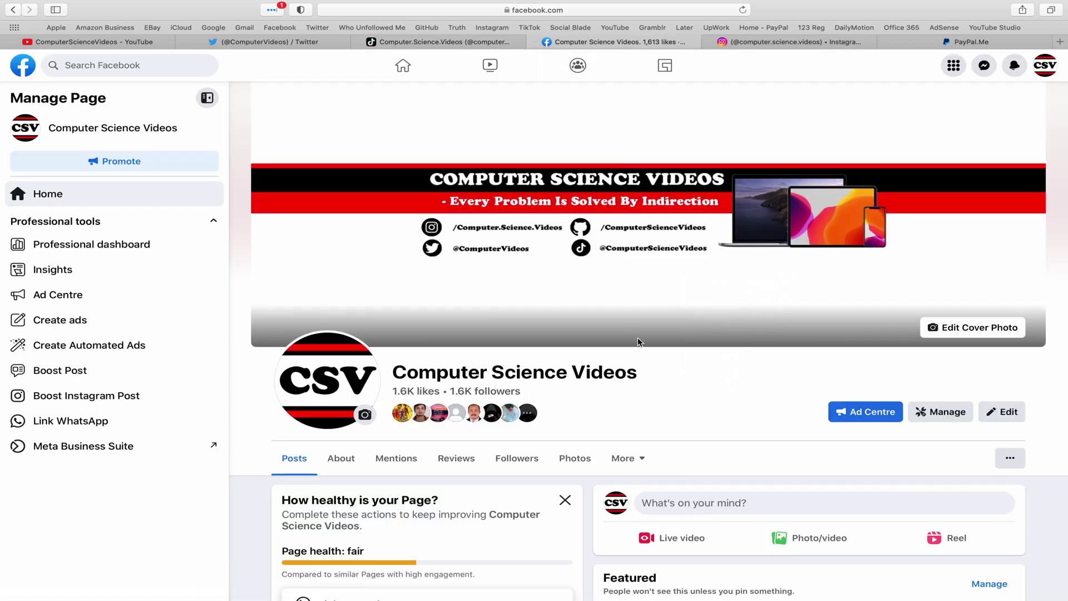
click(793, 42)
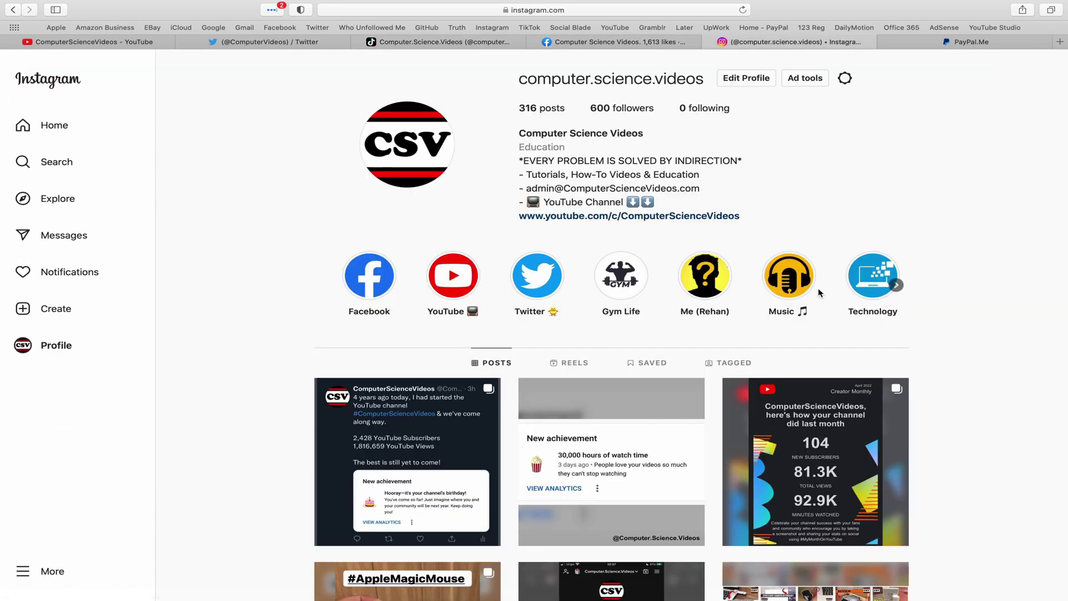
click(968, 42)
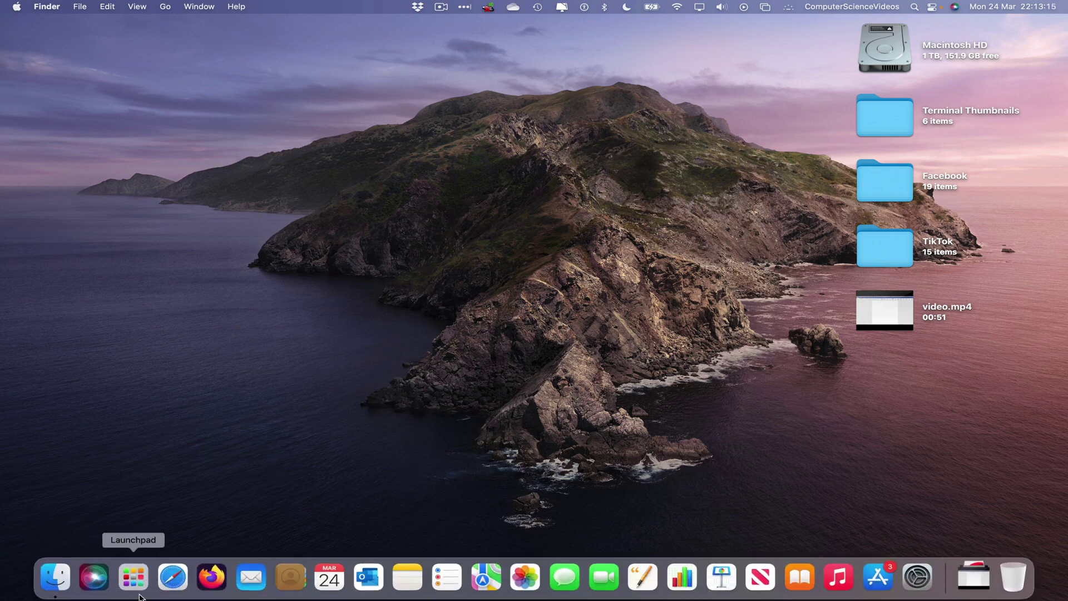
Launch Google Chrome from Launchpad, load the Gmail inbox, then minimise the browser to the desktop.
click(134, 577)
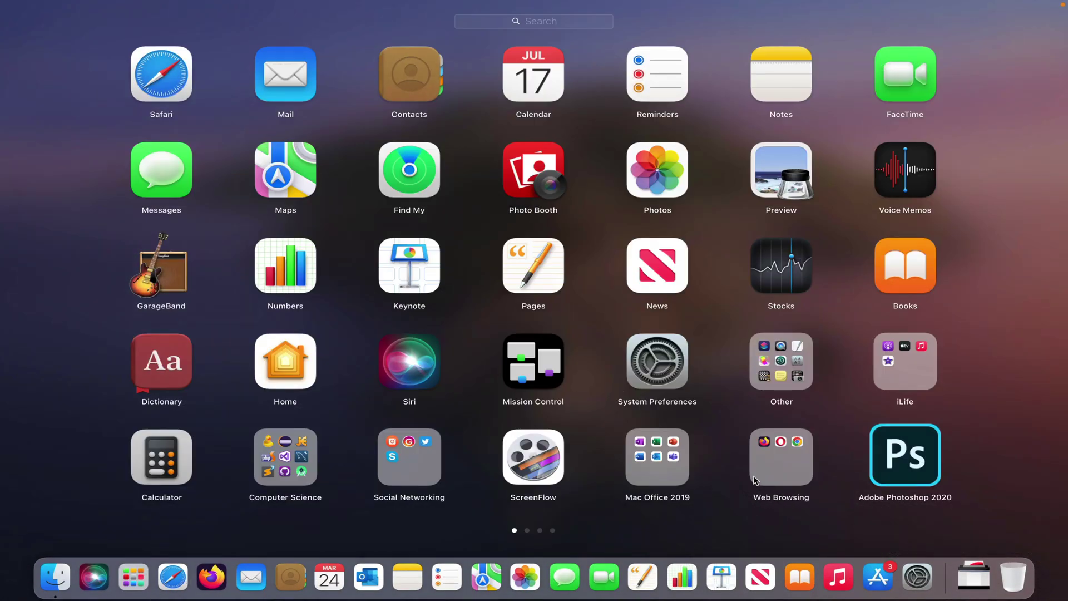
click(780, 456)
click(409, 285)
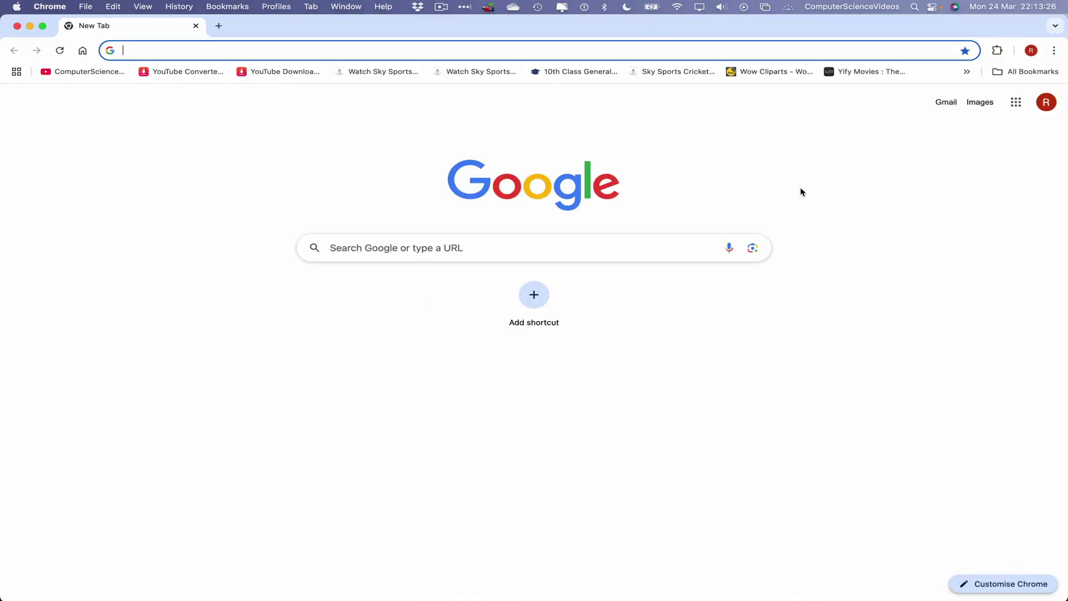
click(946, 101)
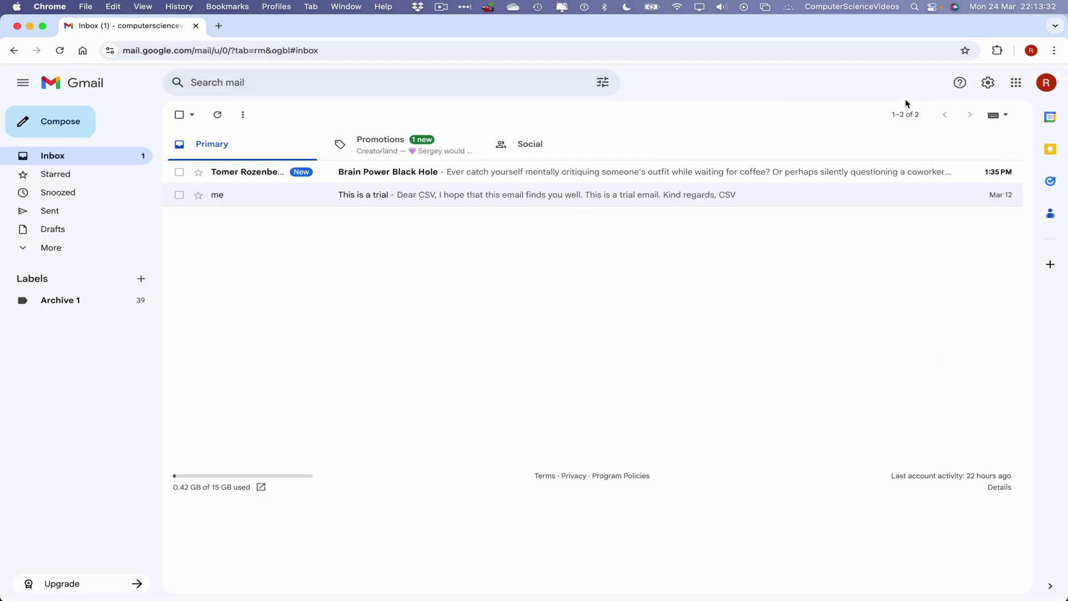
click(29, 25)
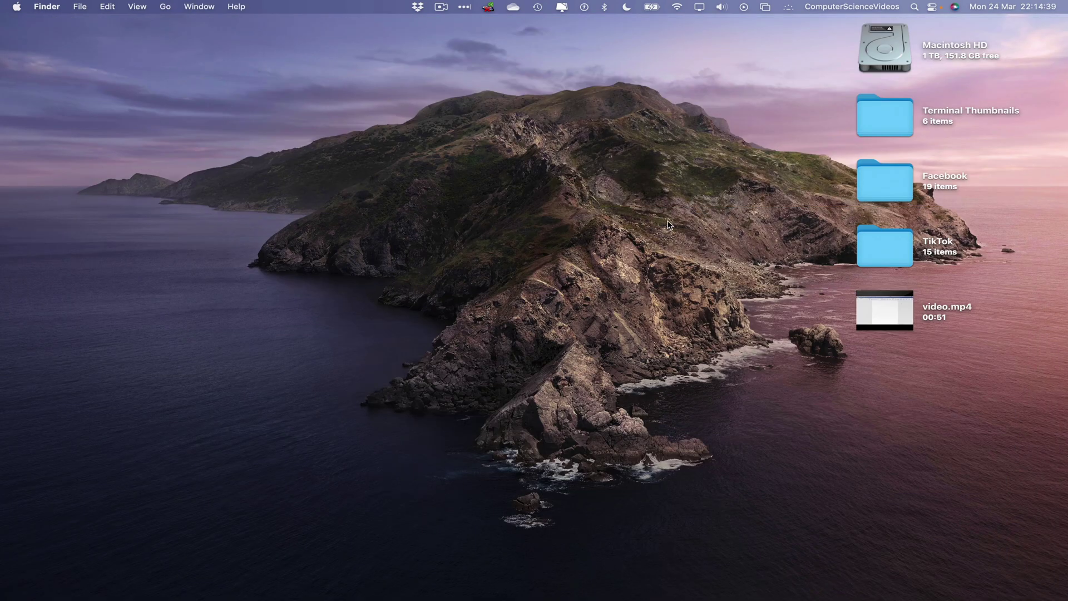
mouse_move(50, 590)
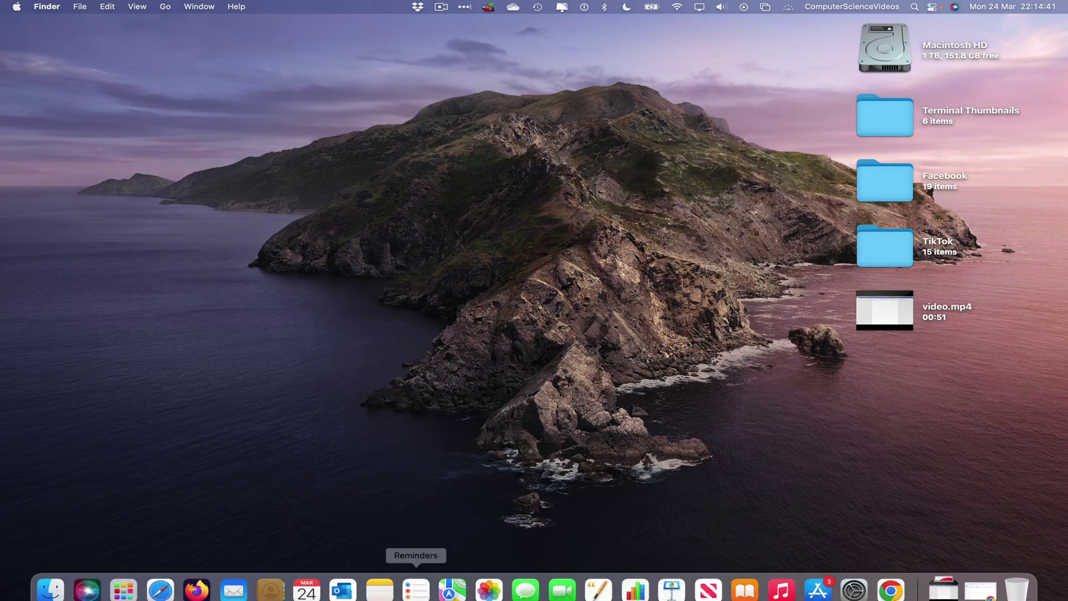
Copy Trial Document.pdf from the Documents folder in Finder.
click(50, 579)
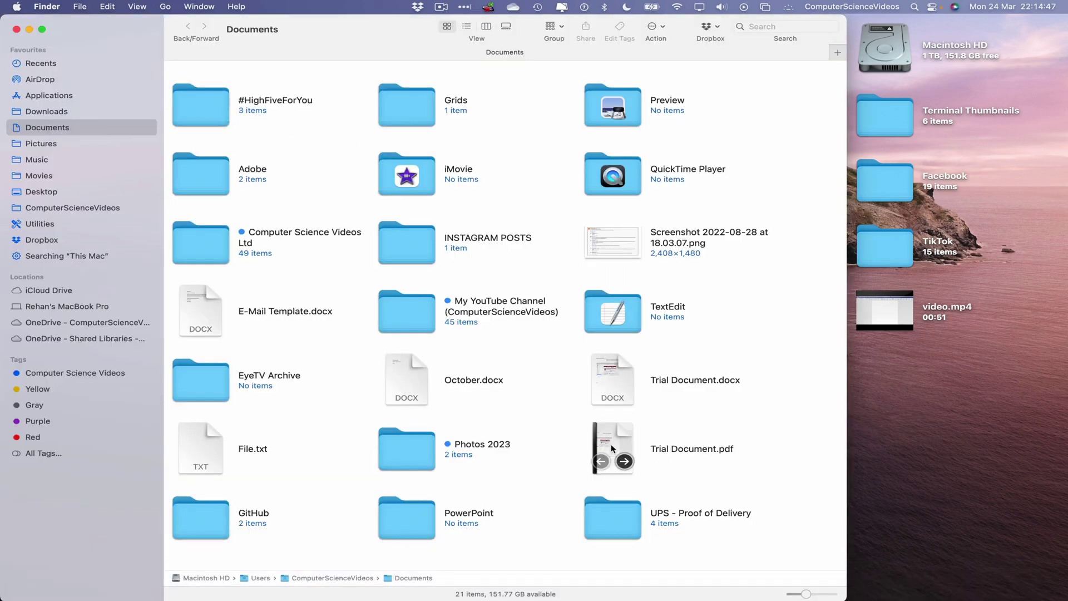
click(622, 449)
right_click(621, 448)
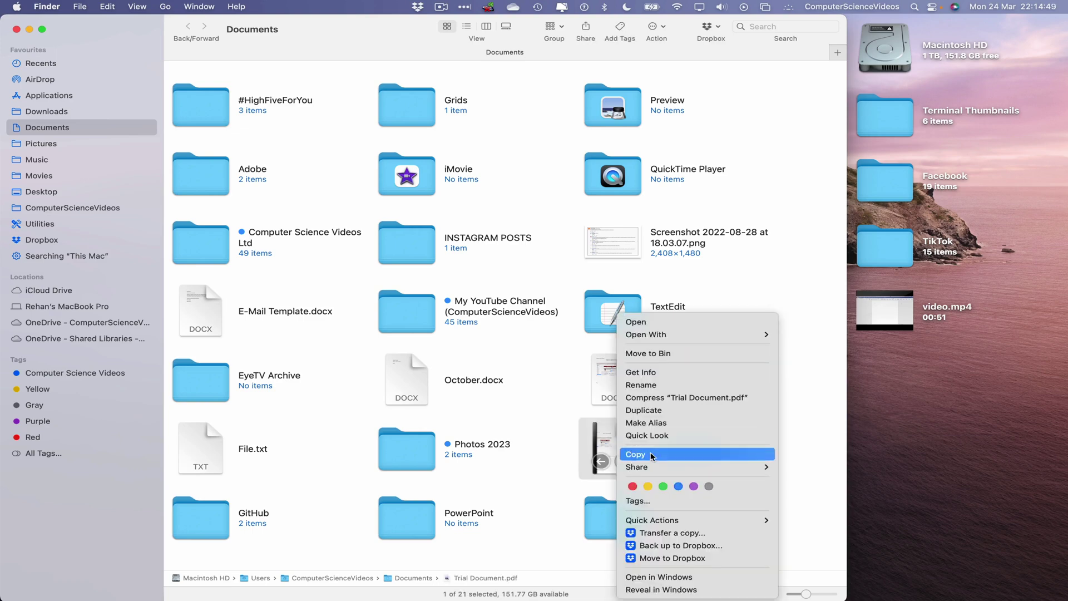
click(930, 415)
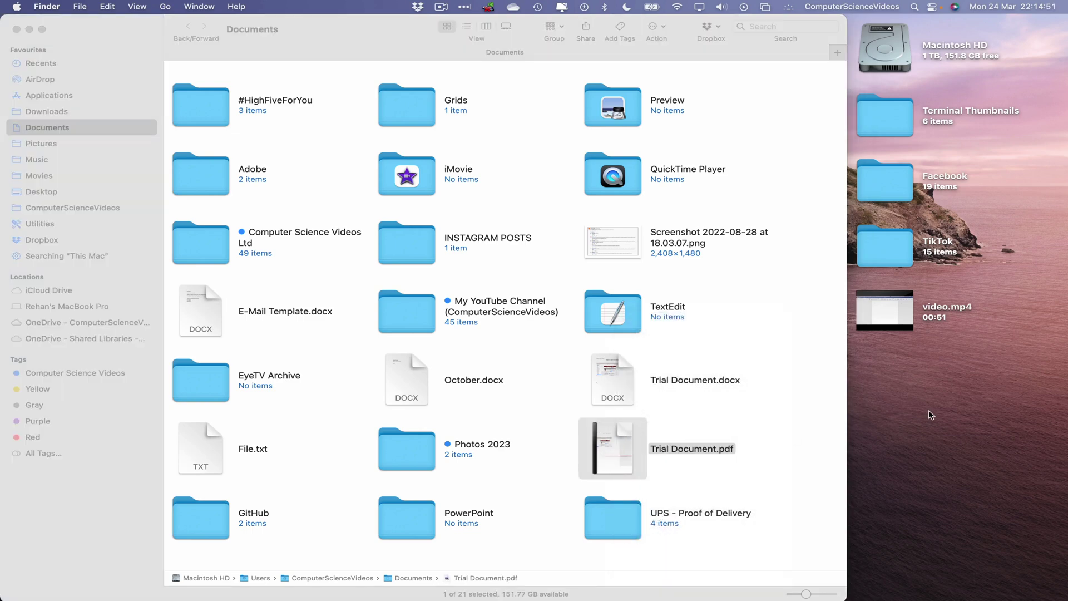
Paste the copied Trial Document.pdf onto the desktop and close the Documents window.
right_click(931, 415)
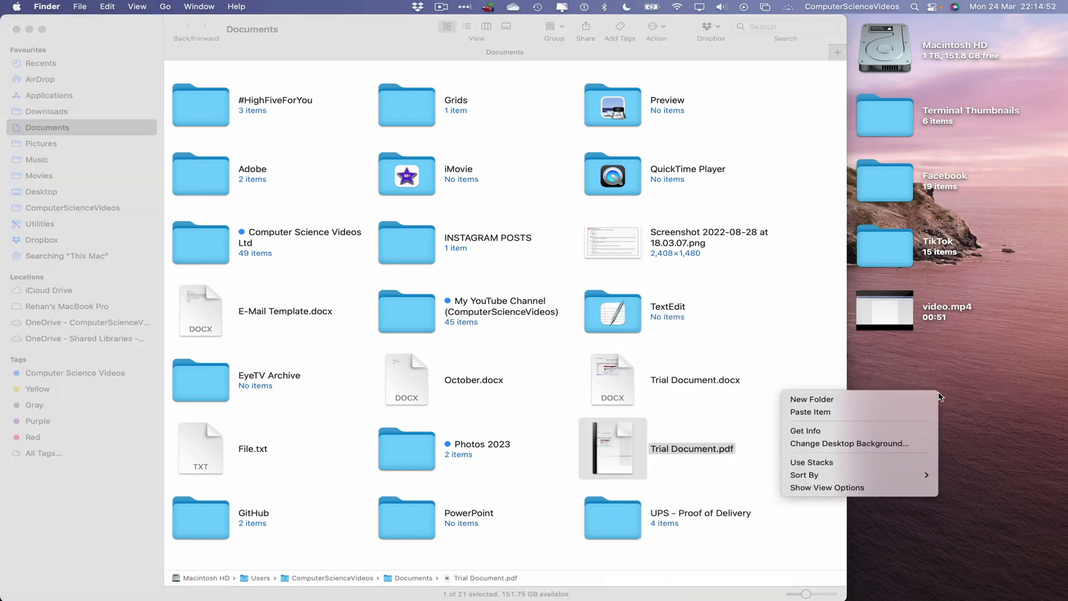
click(849, 415)
click(468, 149)
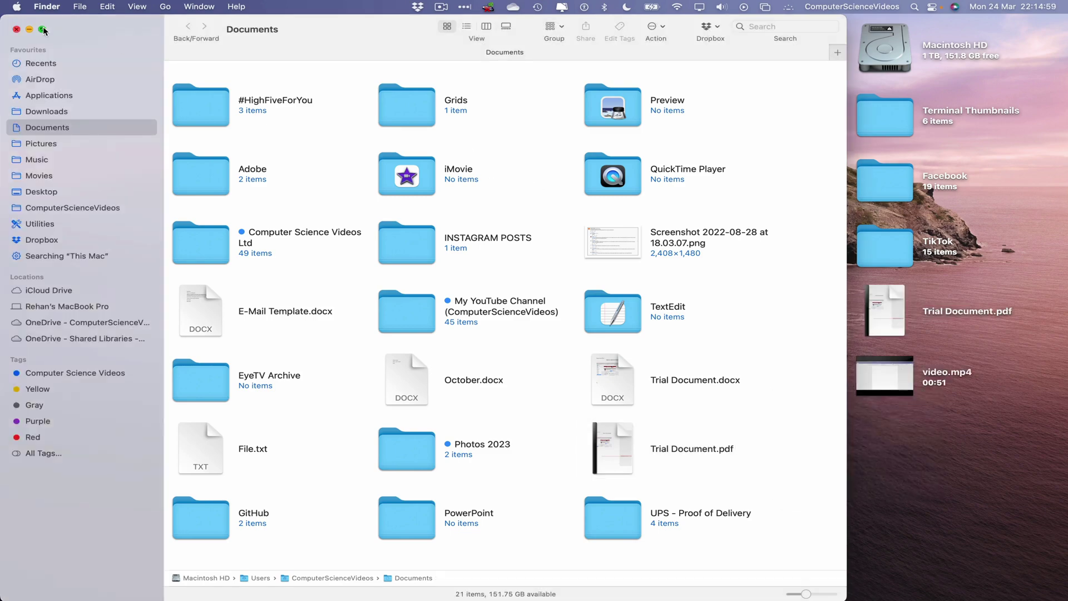
click(17, 31)
mouse_move(842, 598)
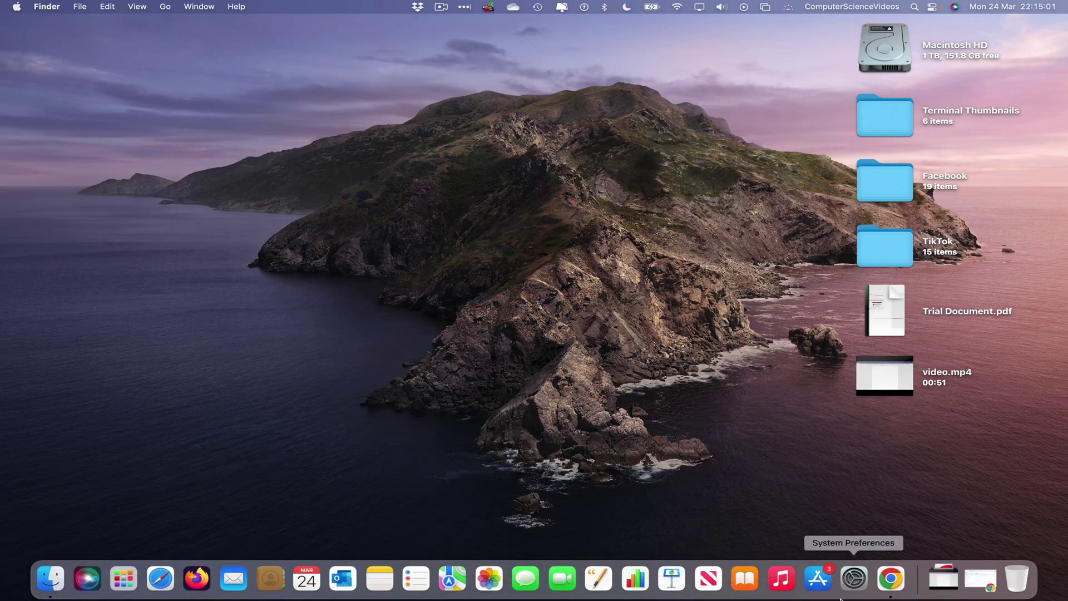
Return to Gmail and start a new message enlarged to full screen.
click(891, 578)
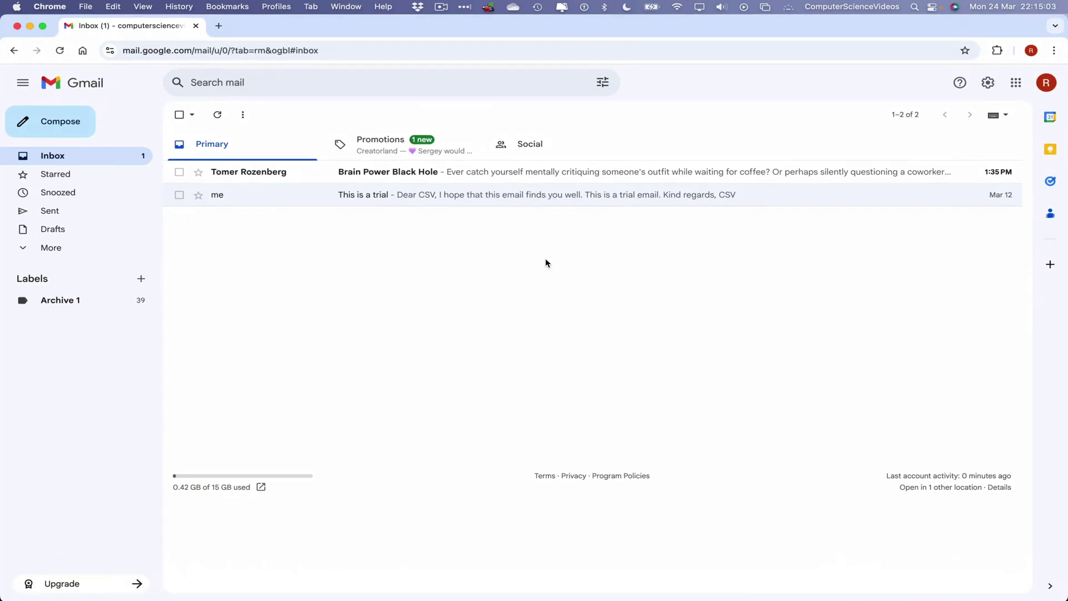
click(71, 124)
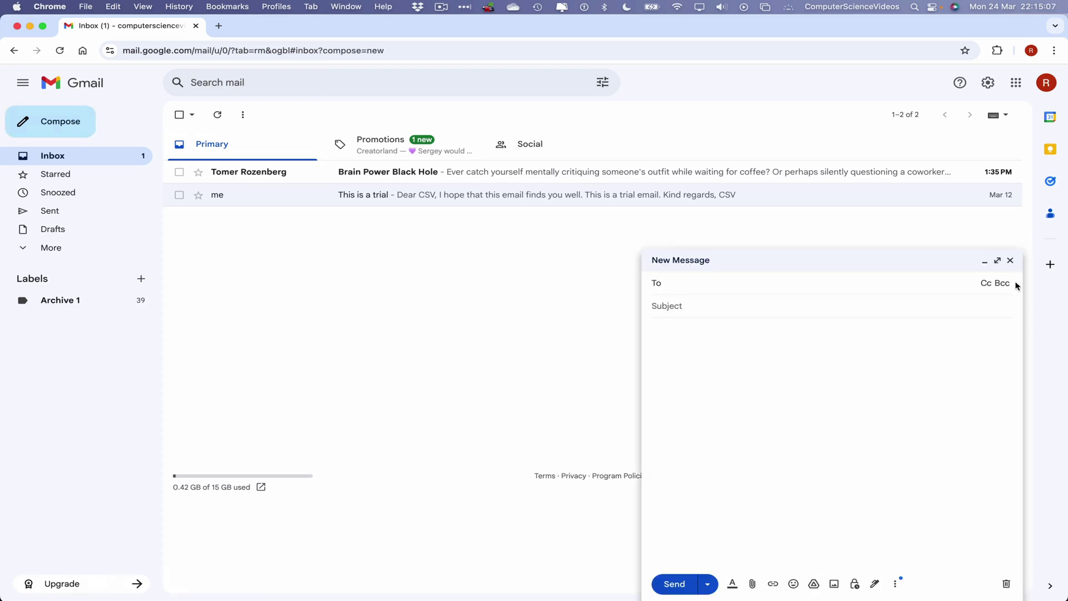
click(997, 259)
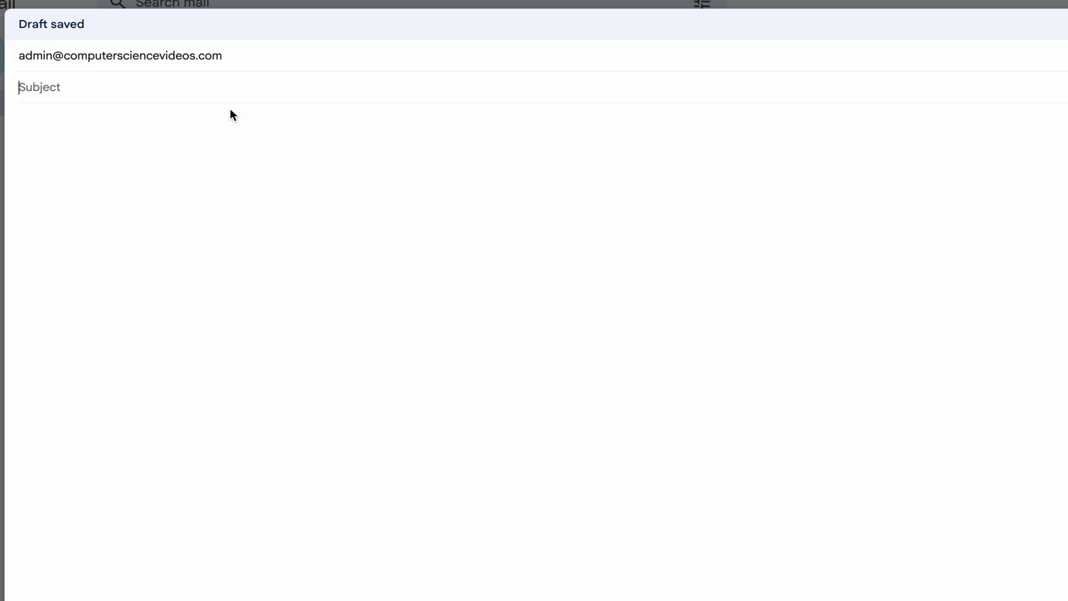
text(PDF F)
text(ile)
Write the body starting 'Dear Admin,' and accept the Smart Compose well-wishing sentence.
click(311, 184)
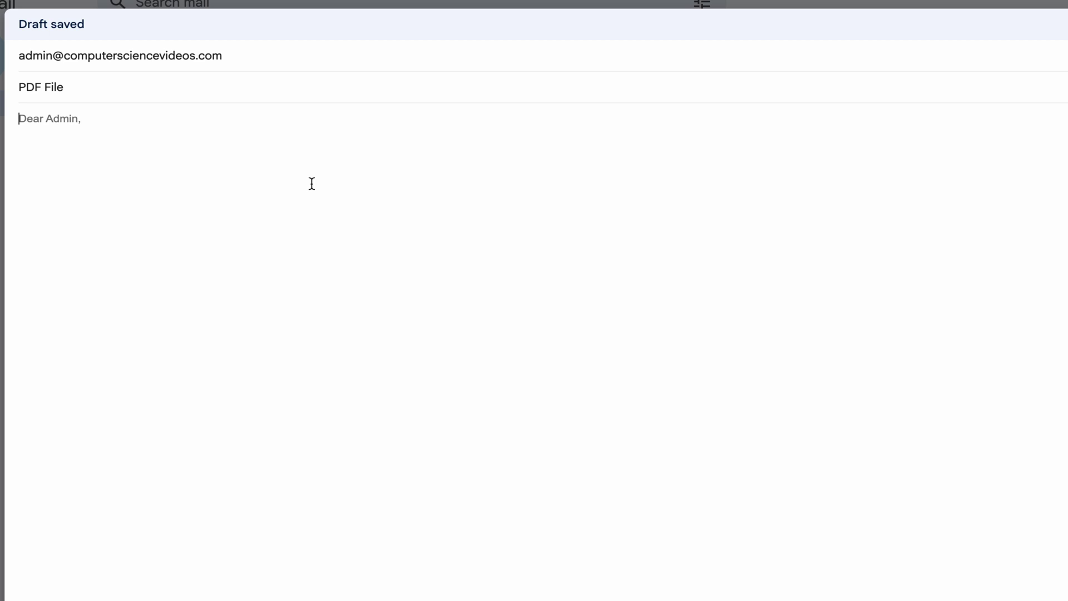
key(Tab)
key(Return)
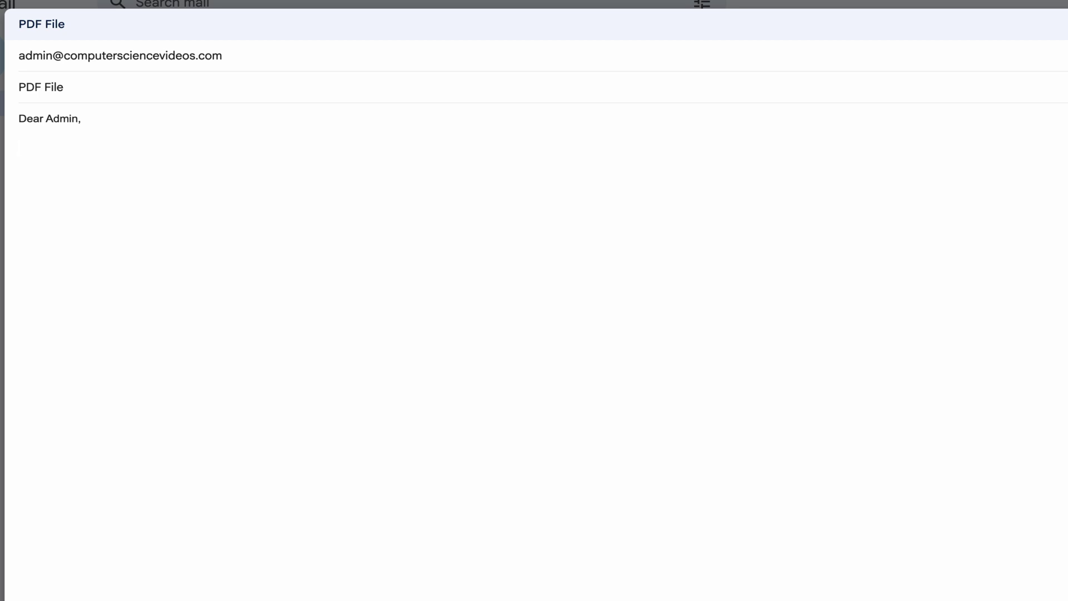
text(I hope t)
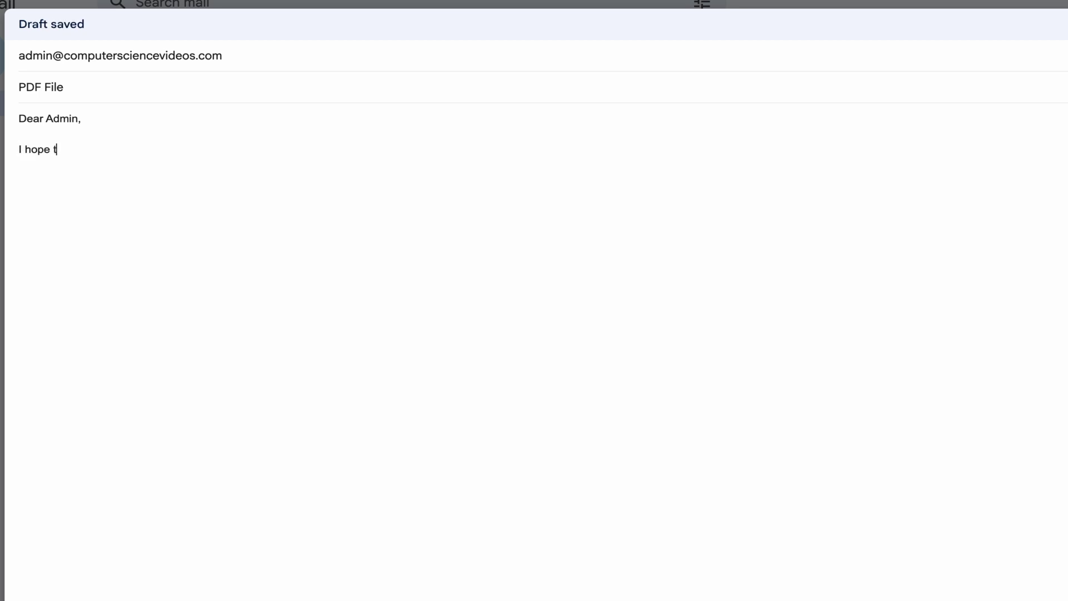
text(hat this)
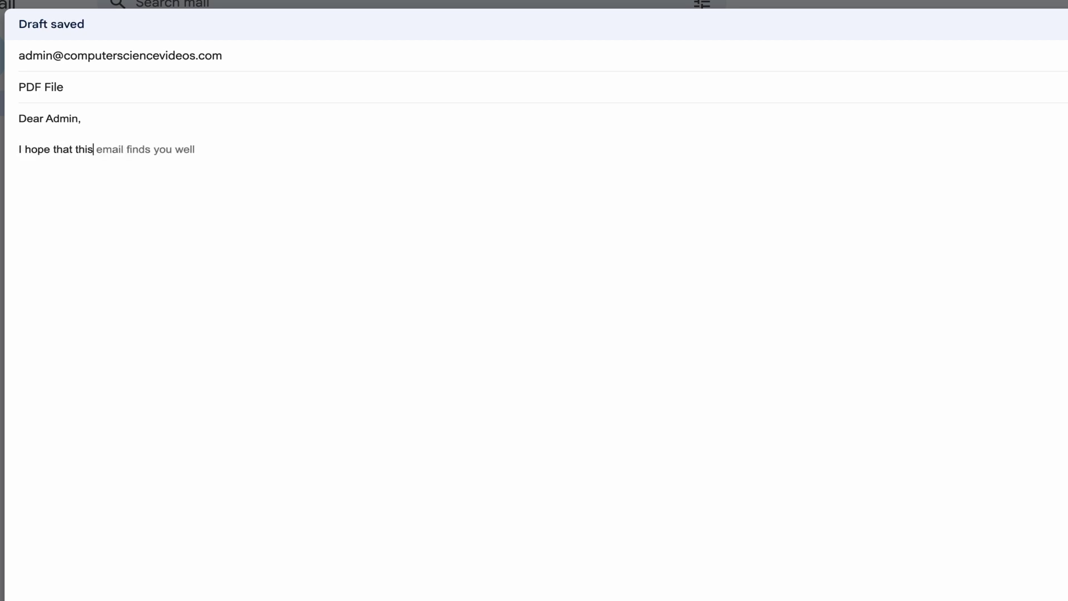
key(Tab)
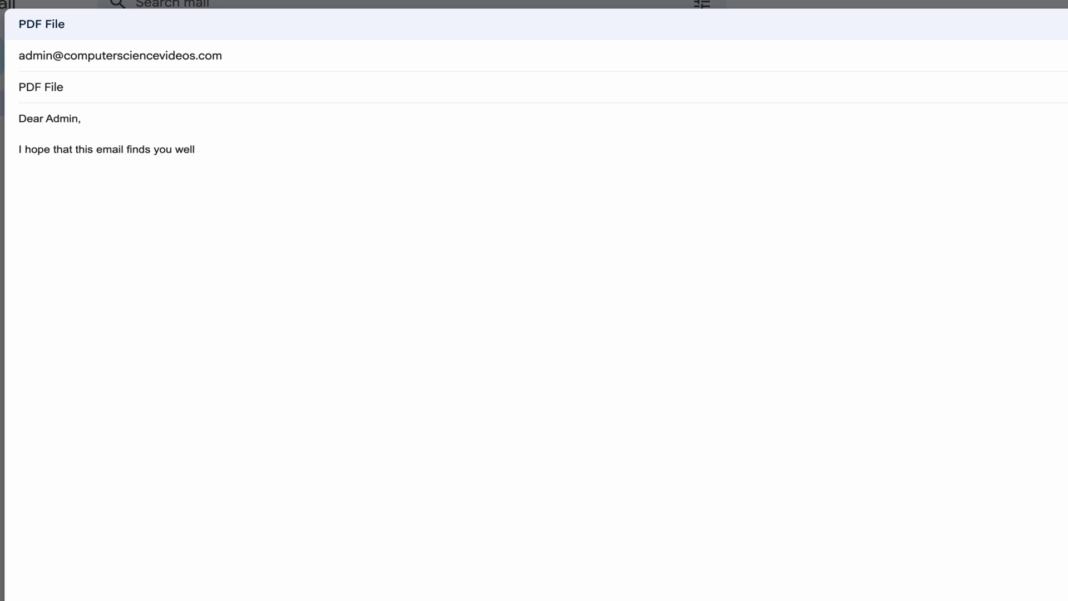
text(.  )
text(Pl)
text(ease)
text( se)
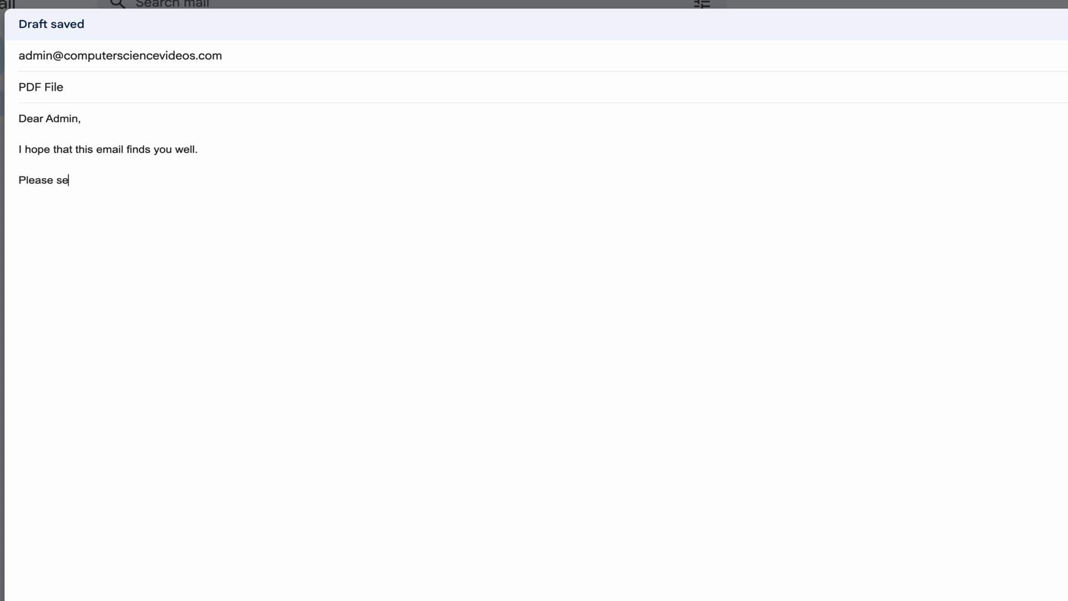
text(e the attached )
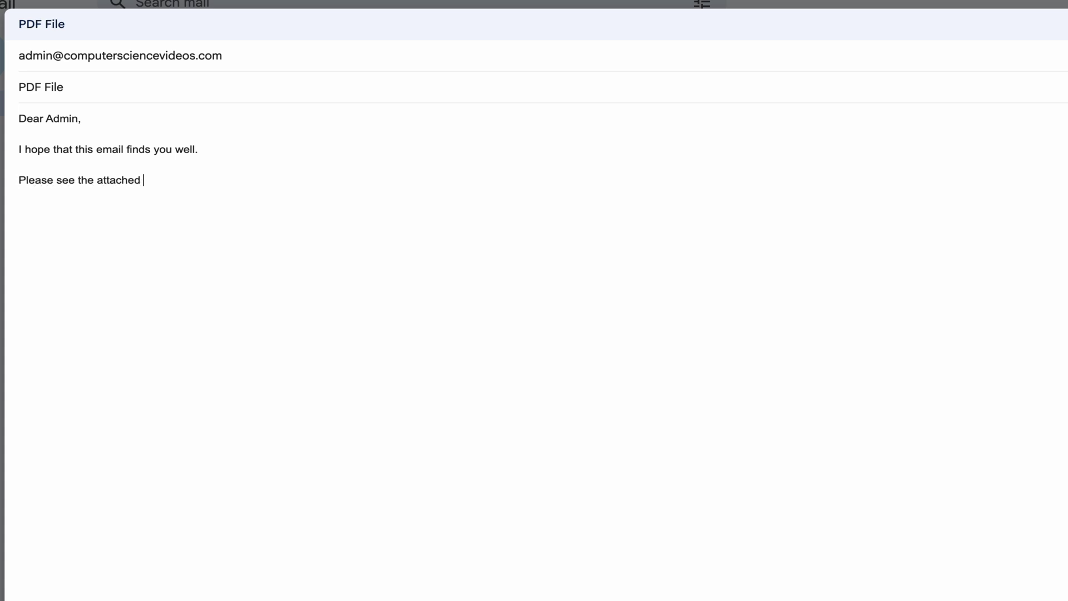
text(PDF File.  )
text(Kind)
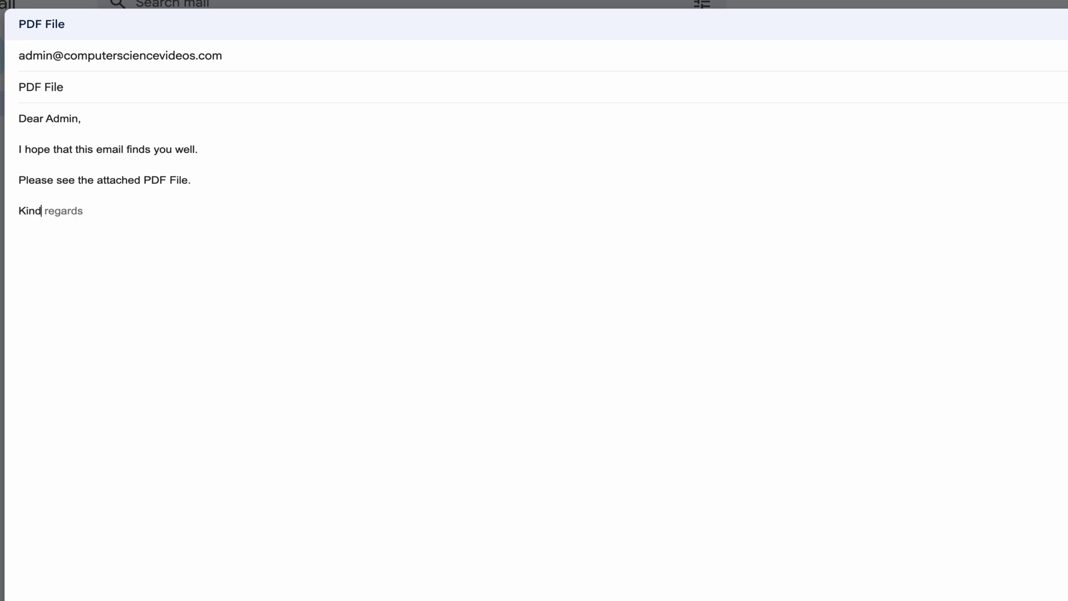
text( regards,  )
text(CSV.)
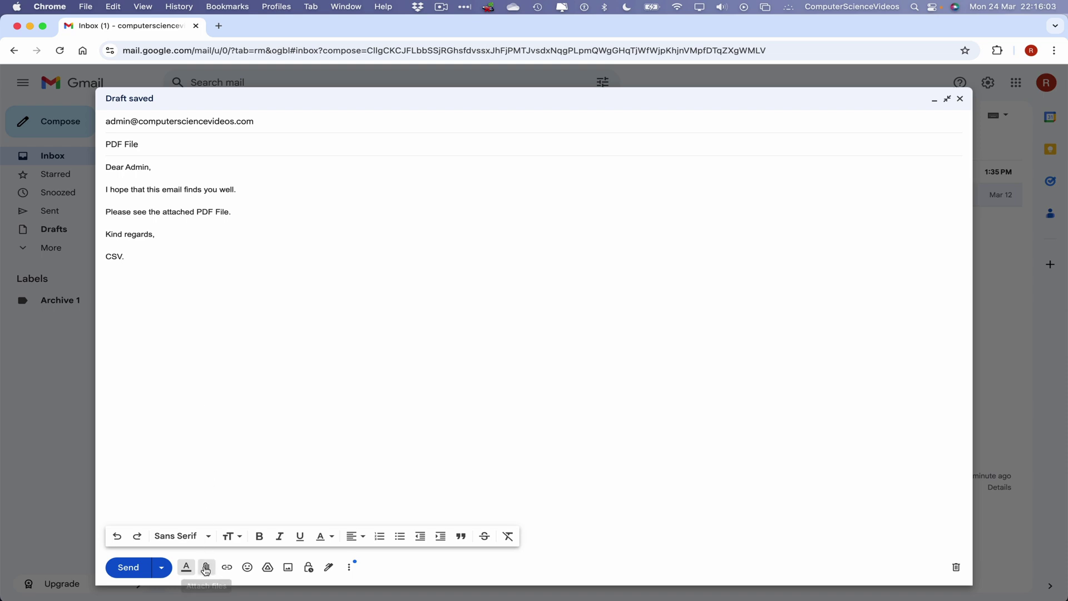
Attach Trial Document.pdf from the Desktop to the draft.
click(206, 569)
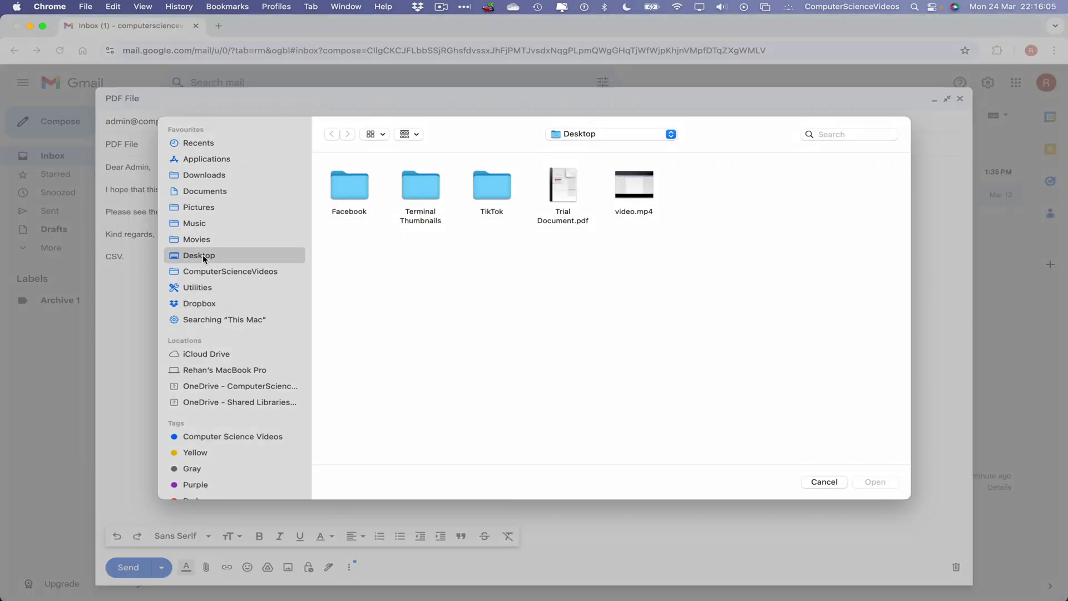
click(569, 196)
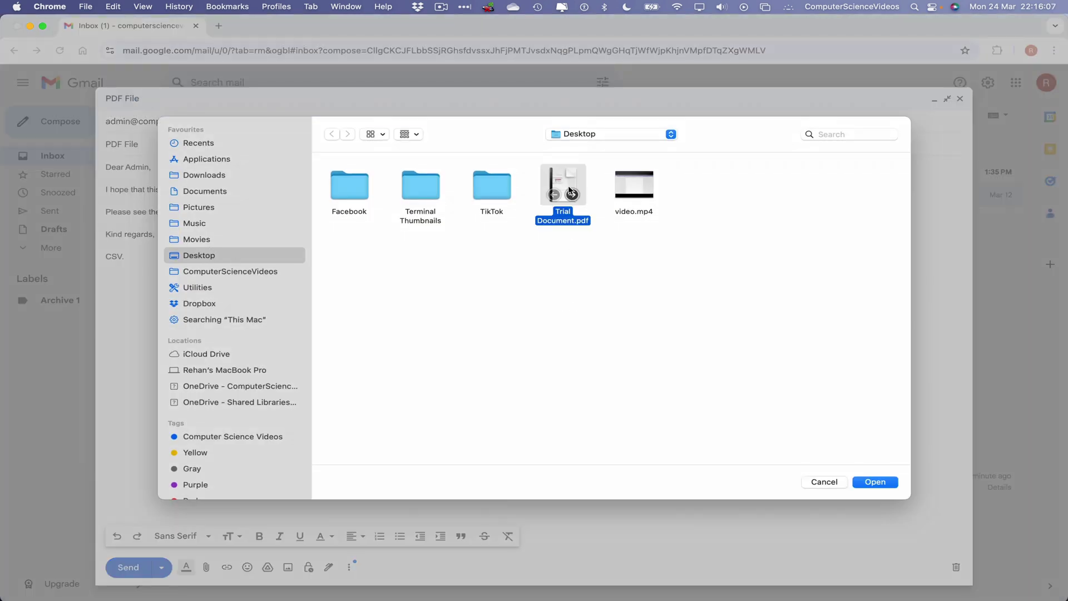
click(876, 482)
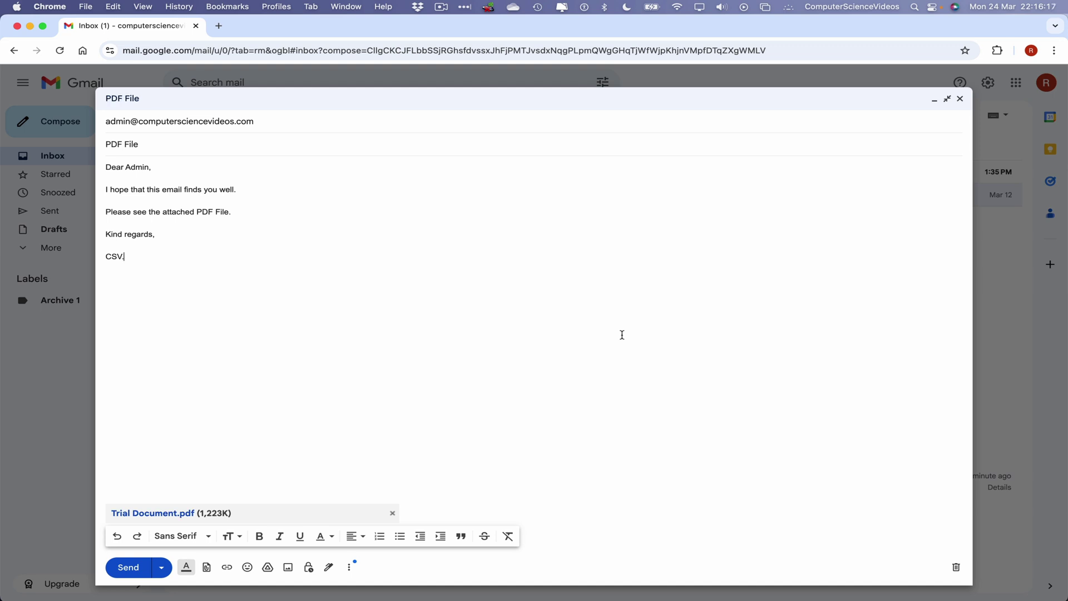
Send the email, view the sent message and preview its Trial Document.pdf attachment.
click(128, 568)
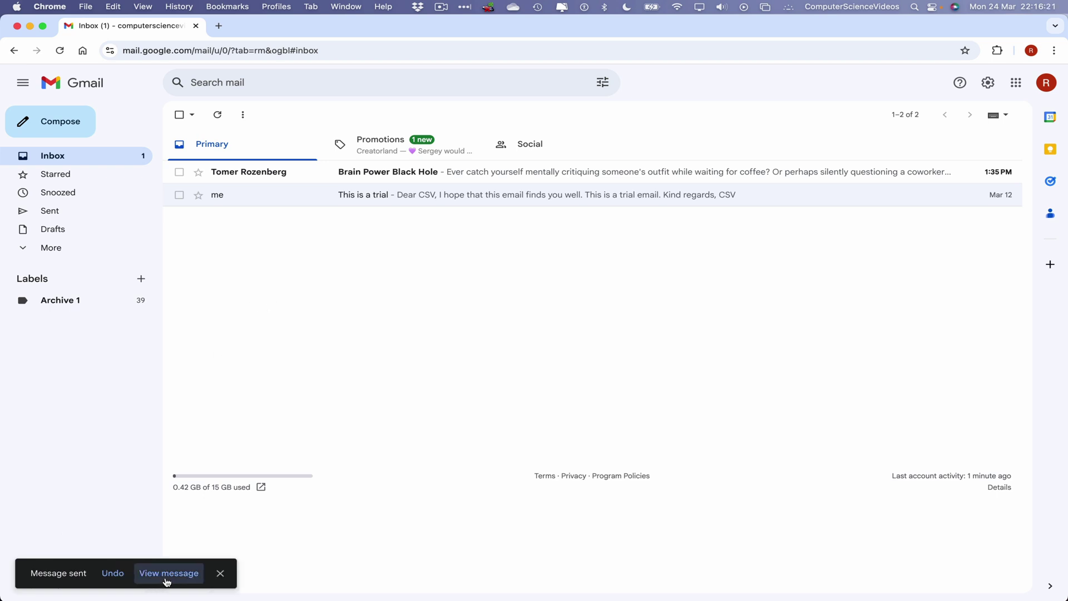
click(167, 574)
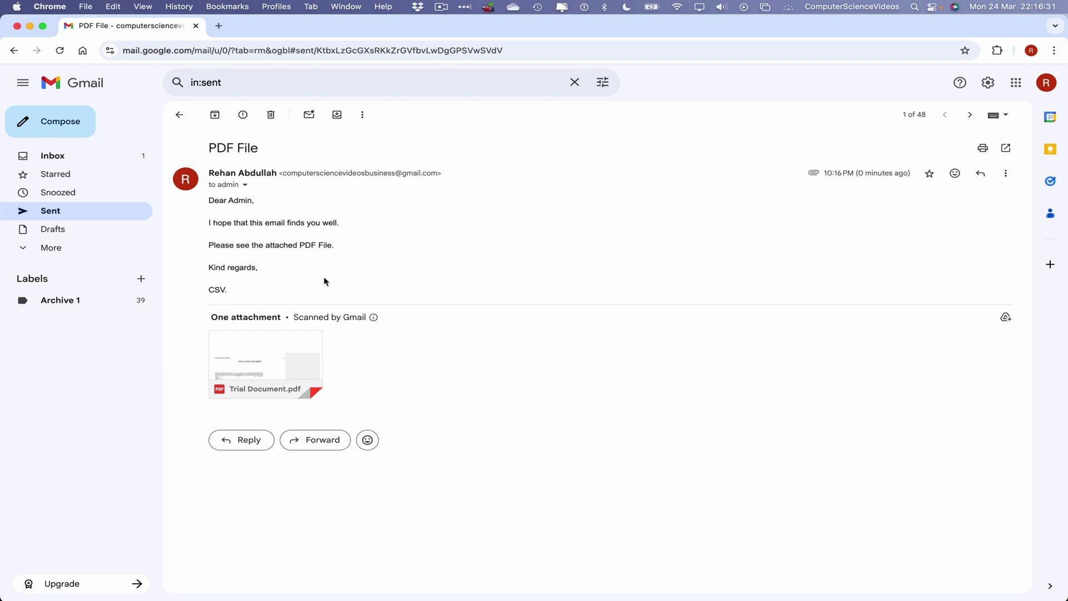
click(279, 366)
Quit Google Chrome so the desktop with Trial Document.pdf shows.
click(55, 6)
click(63, 174)
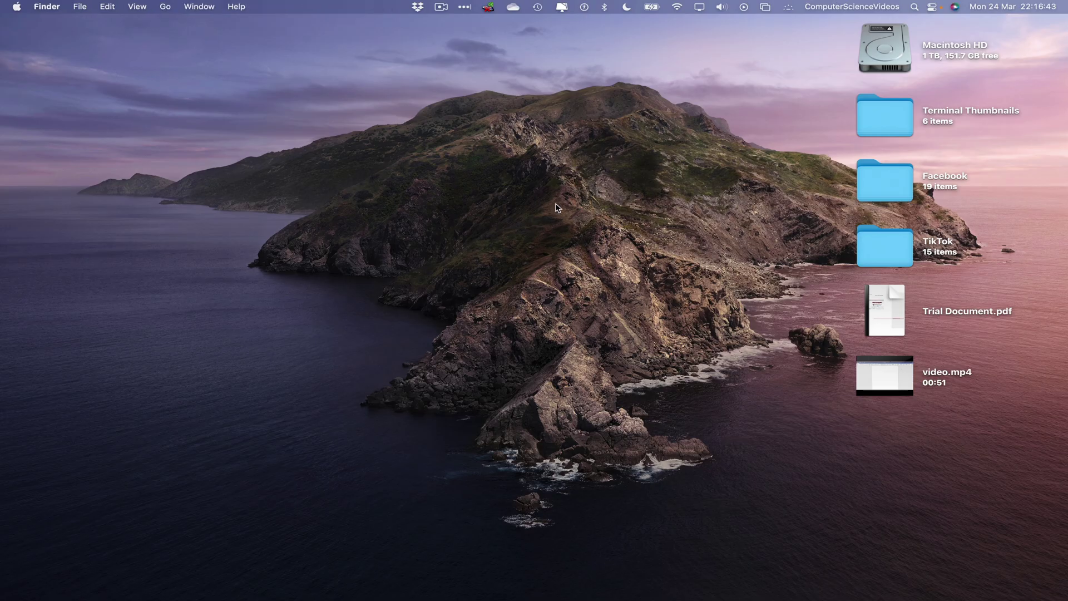